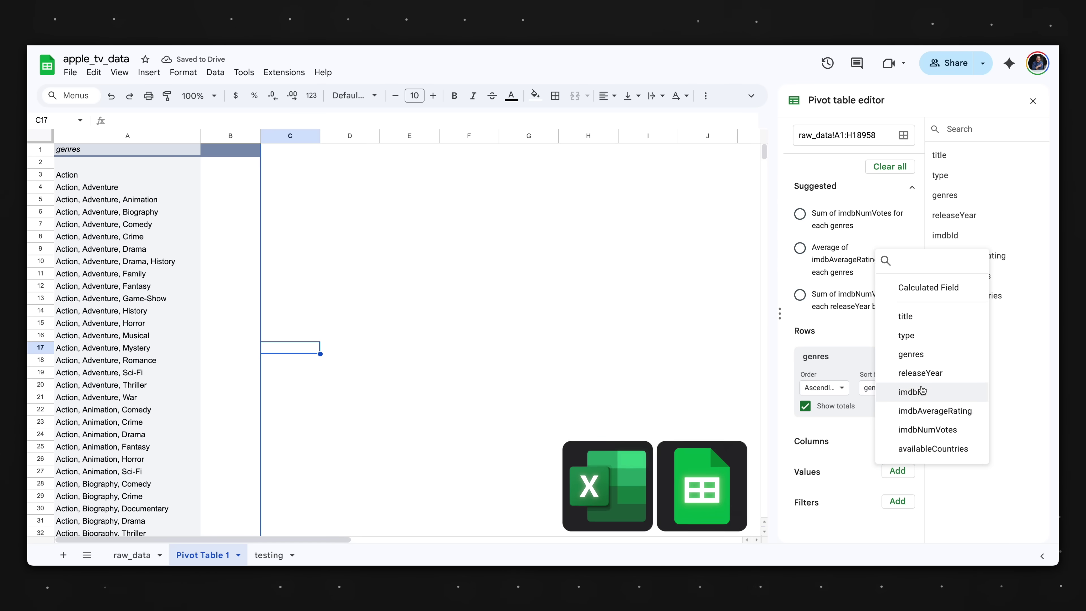
- Add imdbAverageRating to the genres pivot table values and bring up its SUM summarize-by choices
left_click(935, 411)
scroll(933, 417, "down", 2)
left_click(820, 476)
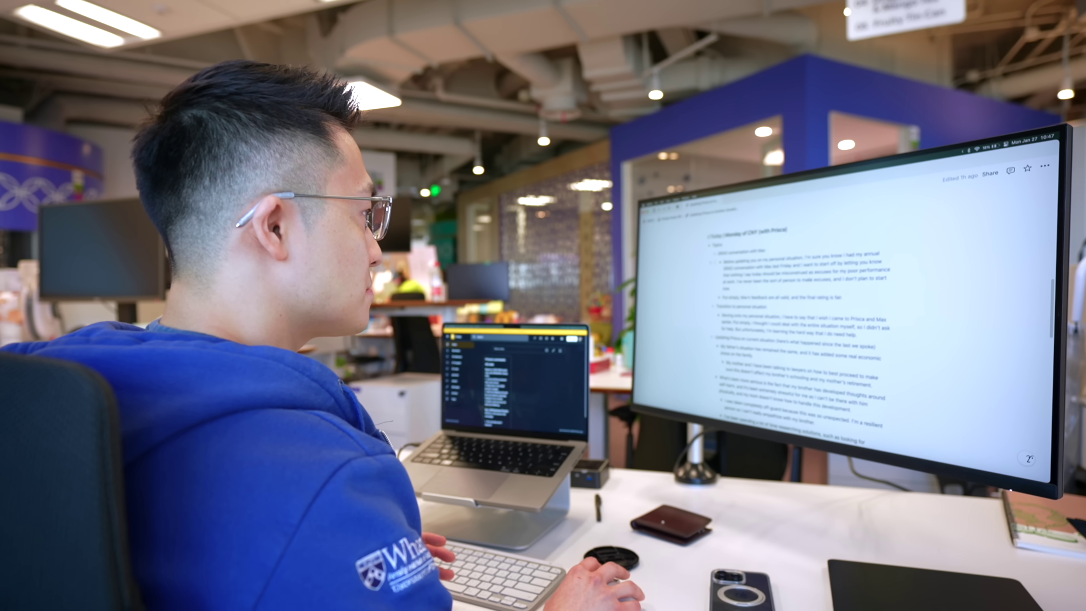
- Scroll past the notes document and switch desktops to the Coursera change-management reading
scroll(804, 321, "down", 5)
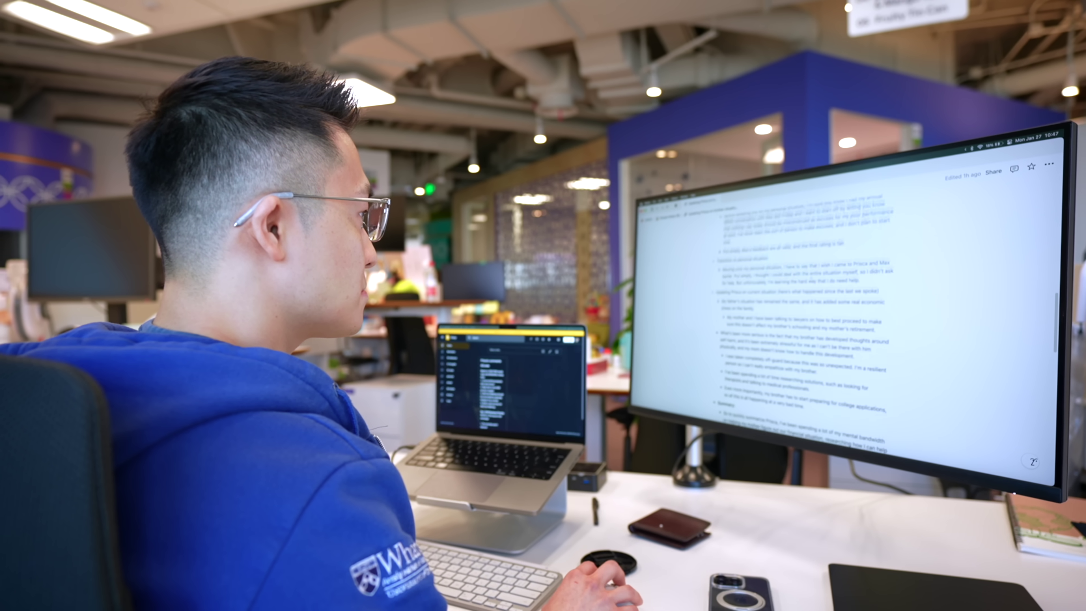
key("ctrl+Right")
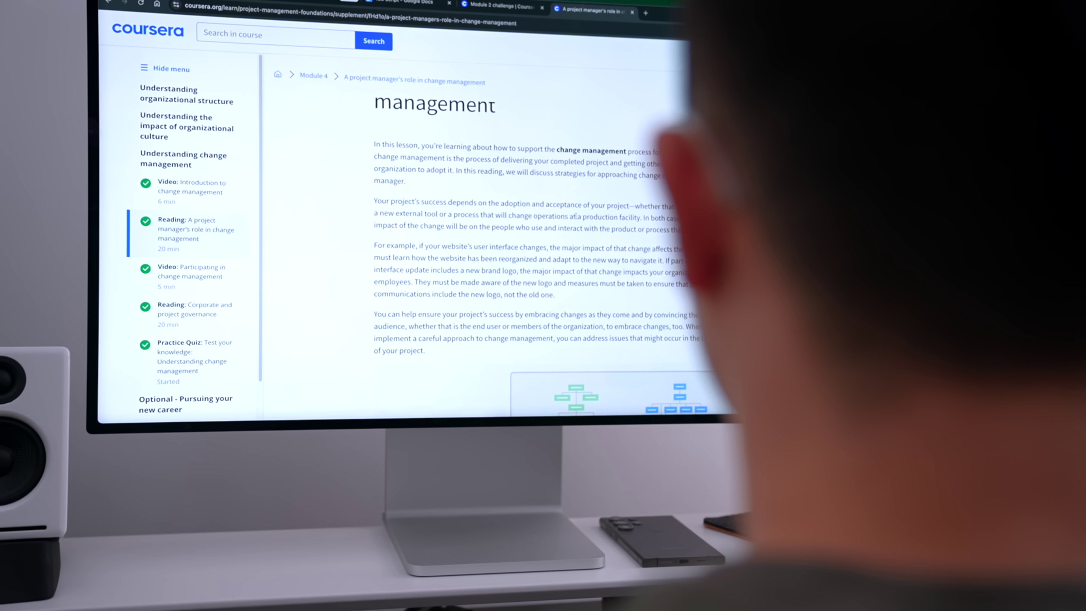
scroll(577, 217, "down", 1)
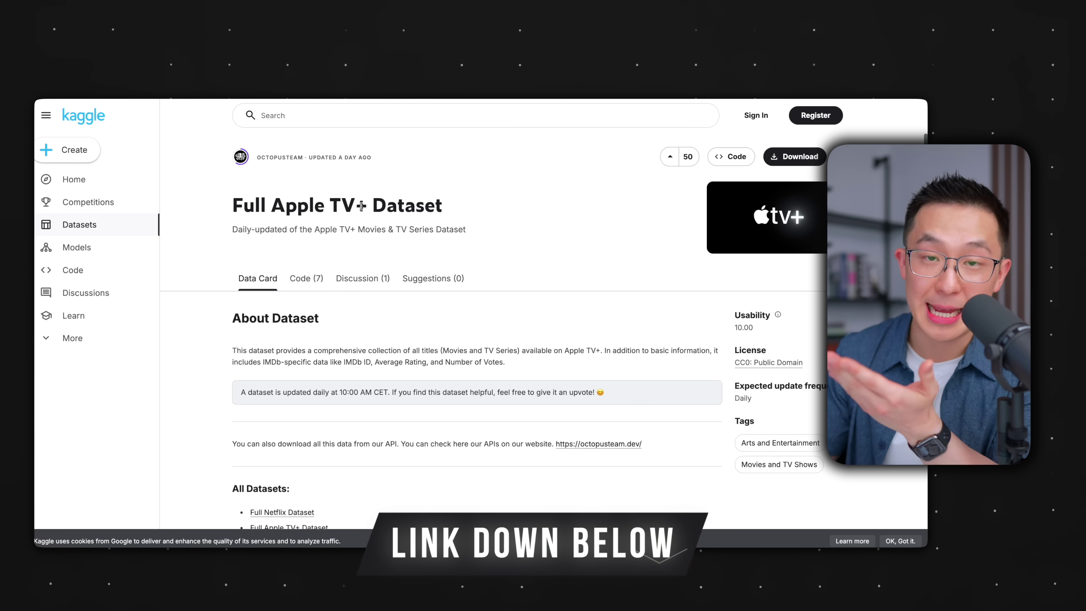
- Scroll the Full Apple TV+ Dataset page down to the data.csv table preview
scroll(362, 207, "down", 15)
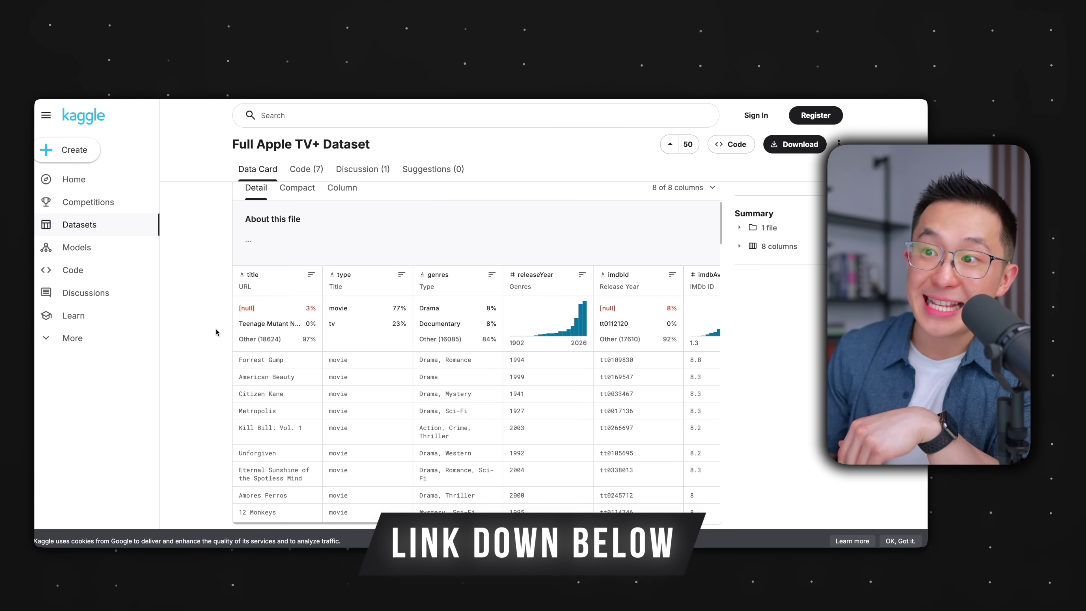
scroll(297, 367, "down", 4)
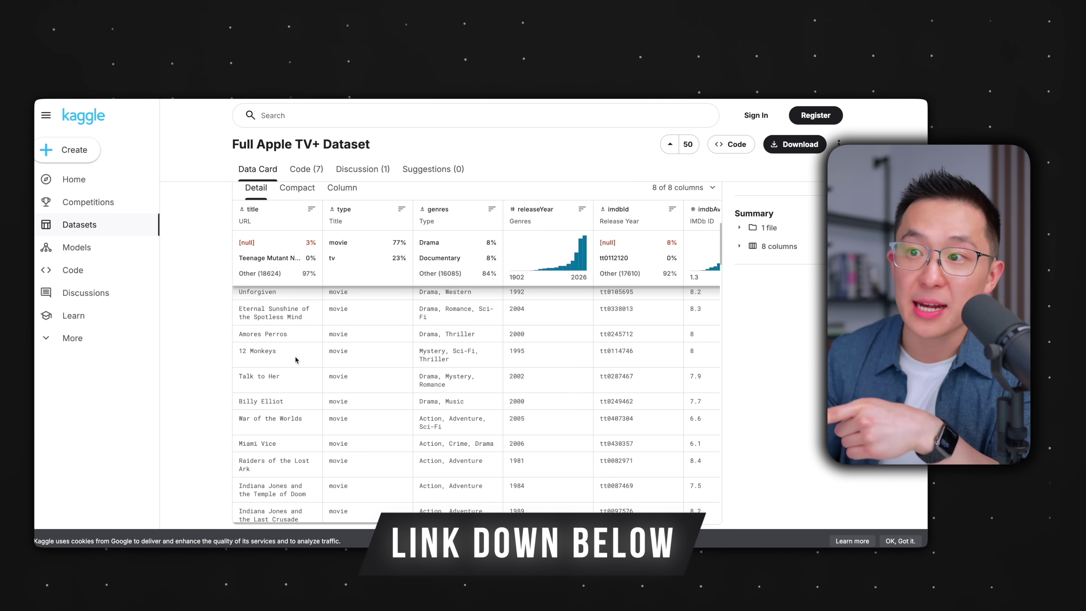
scroll(295, 362, "down", 6)
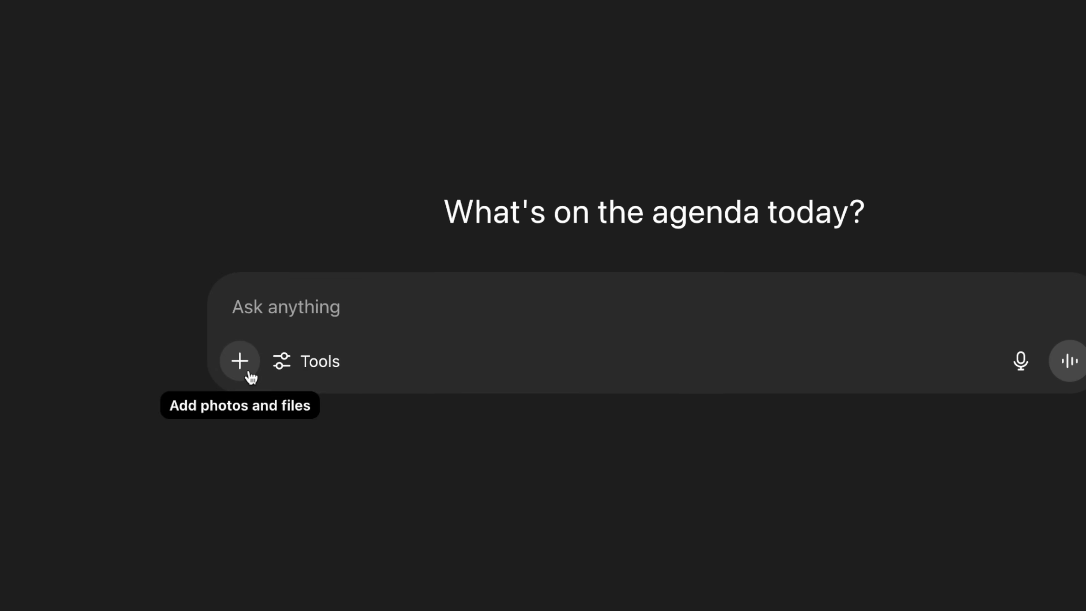
- Attach apple_tv_data.csv and paste the prompt asking to list every column with a sample value
left_click(621, 553)
left_click(217, 368)
double_click(383, 141)
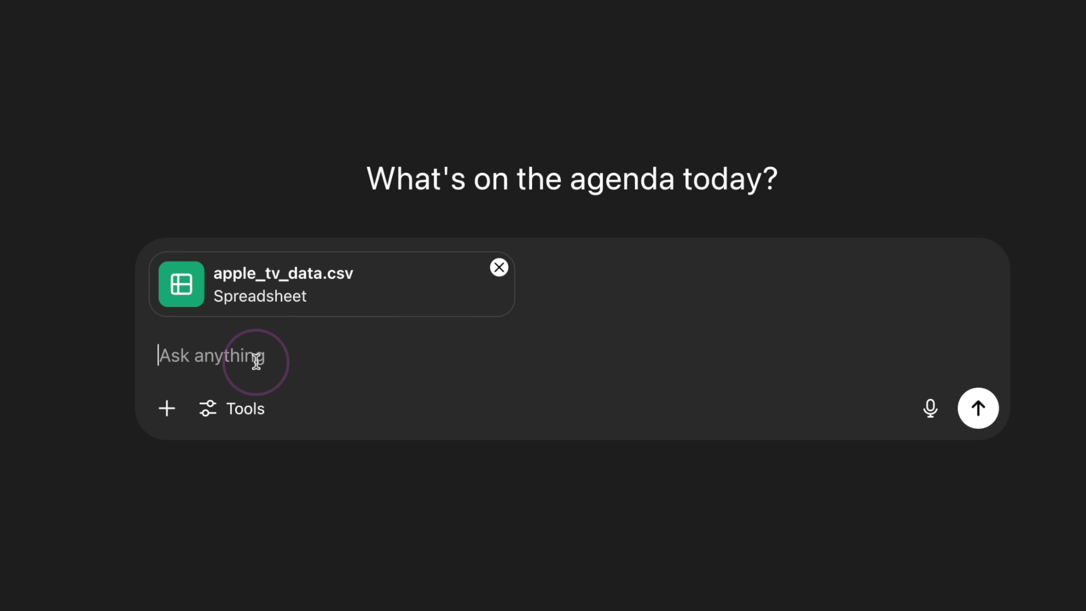
type("List all the columns in the attached spreadsheet and show me a sample of data from each column.")
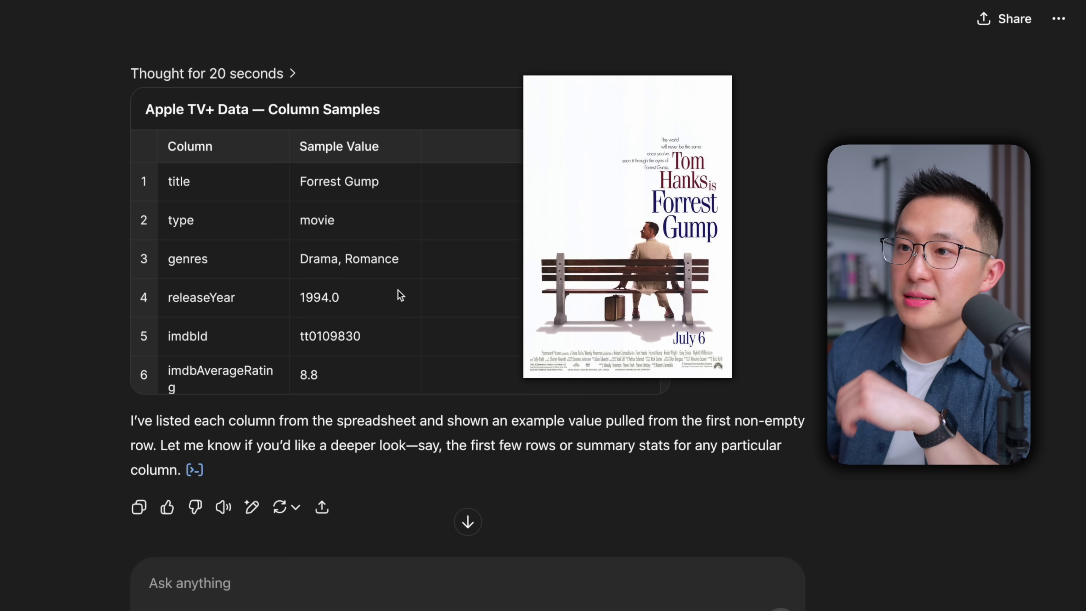
- Review ChatGPT's table of Apple TV+ columns with their sample values
scroll(399, 291, "down", 3)
scroll(398, 291, "down", 1)
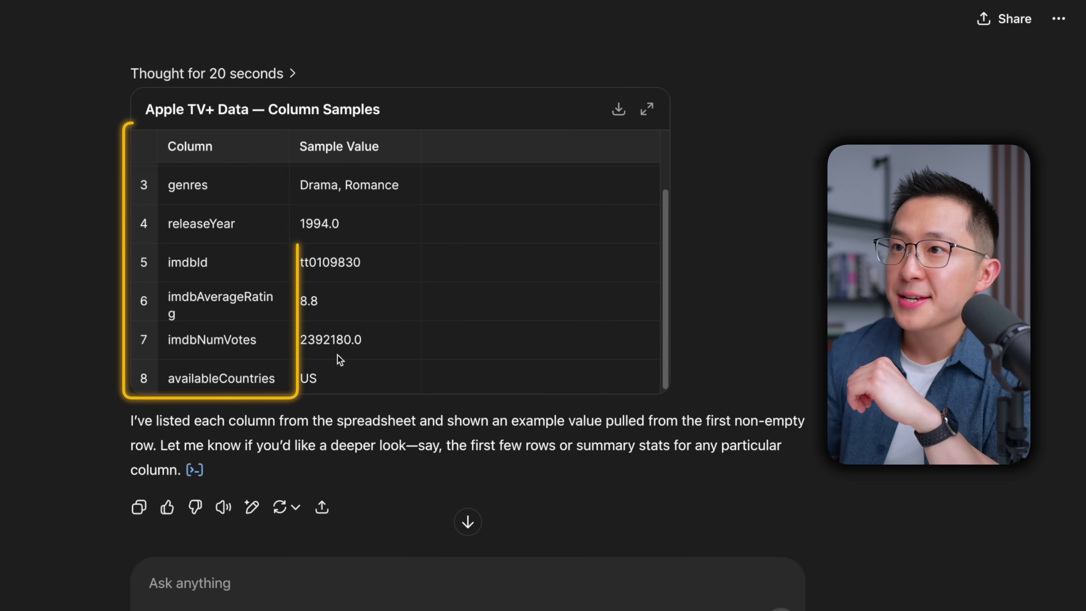
scroll(276, 287, "up", 2)
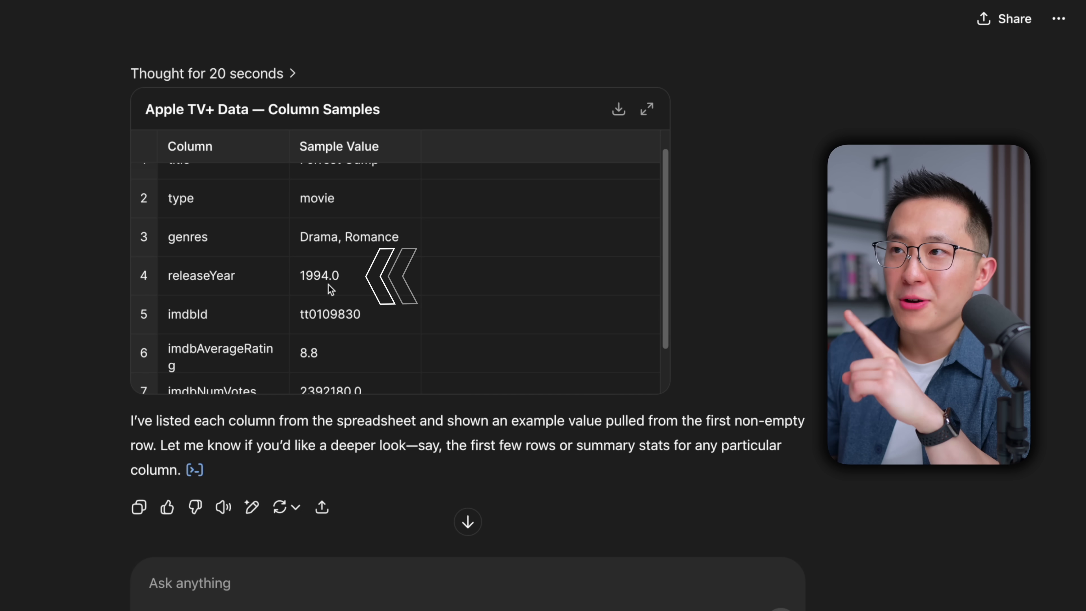
scroll(342, 281, "up", 1)
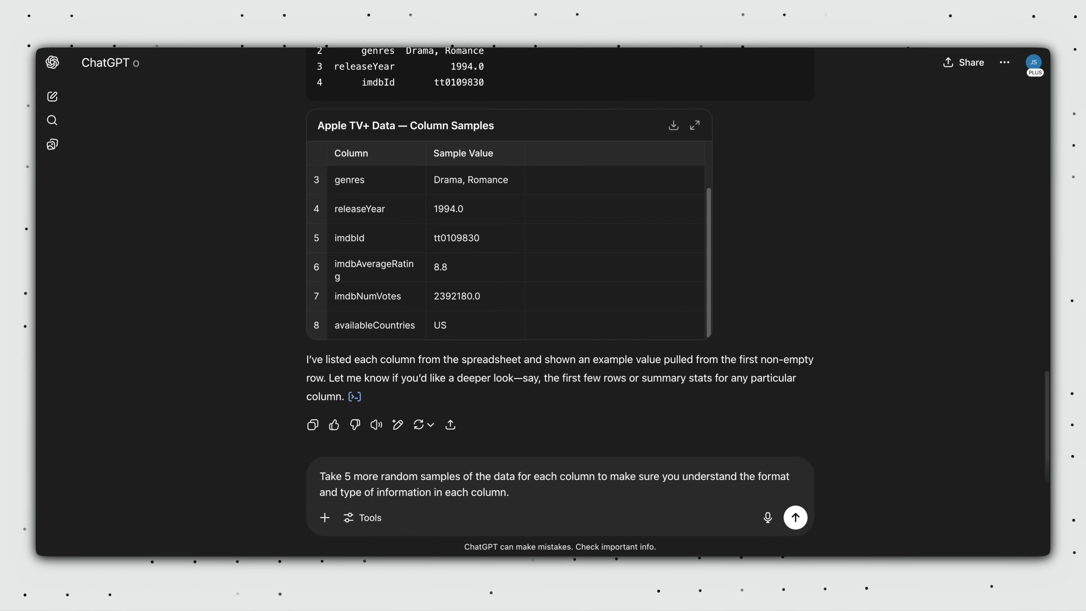
- Send the five-random-samples request and scroll across the resulting per-column samples table
key("Return")
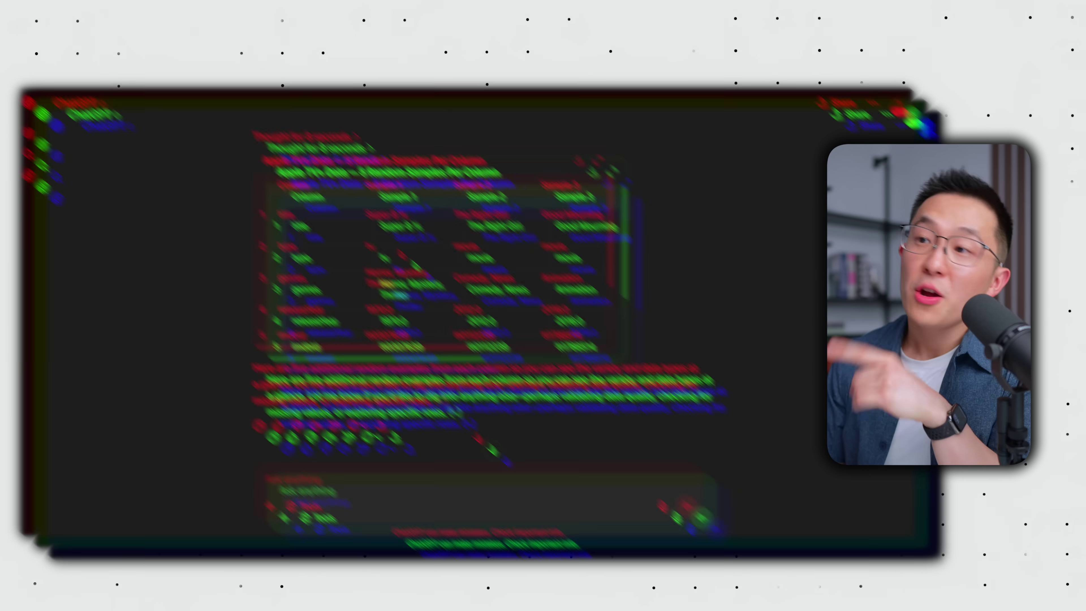
scroll(355, 239, "right", 5)
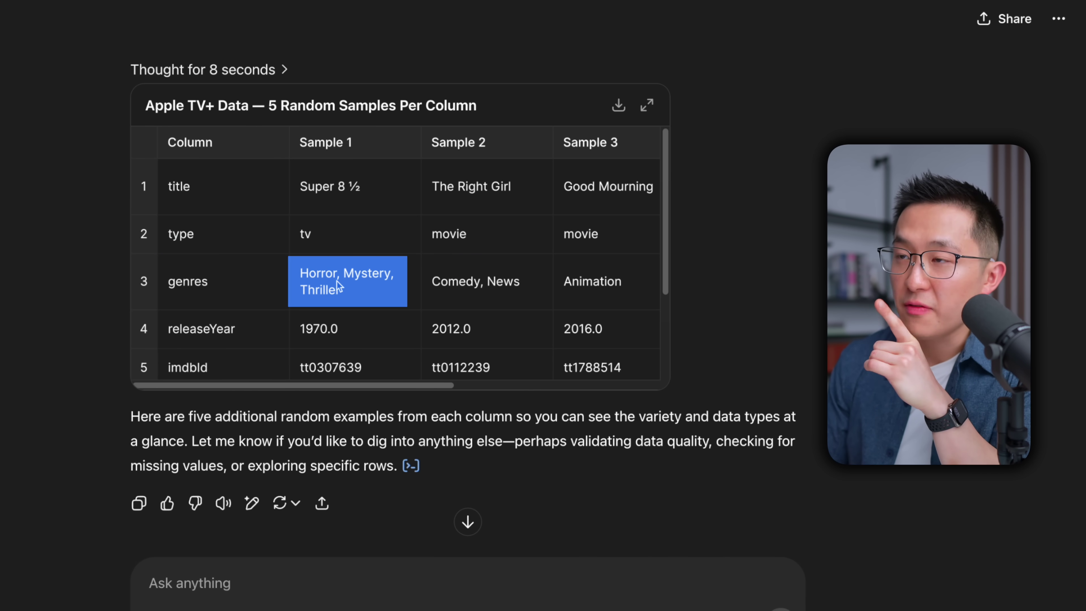
scroll(375, 295, "right", 5)
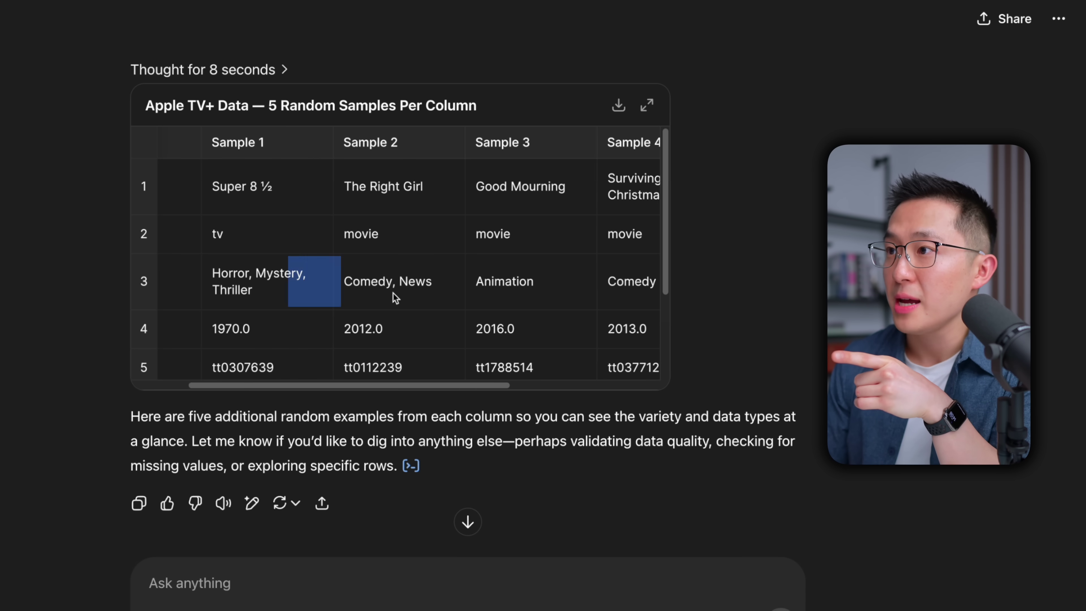
scroll(471, 272, "left", 5)
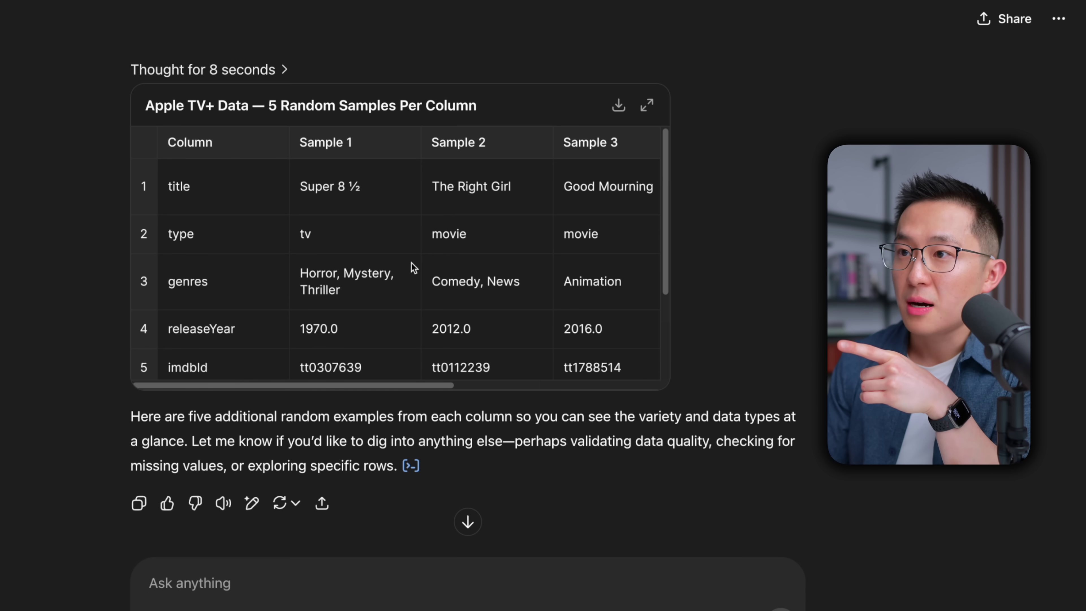
scroll(411, 261, "down", 4)
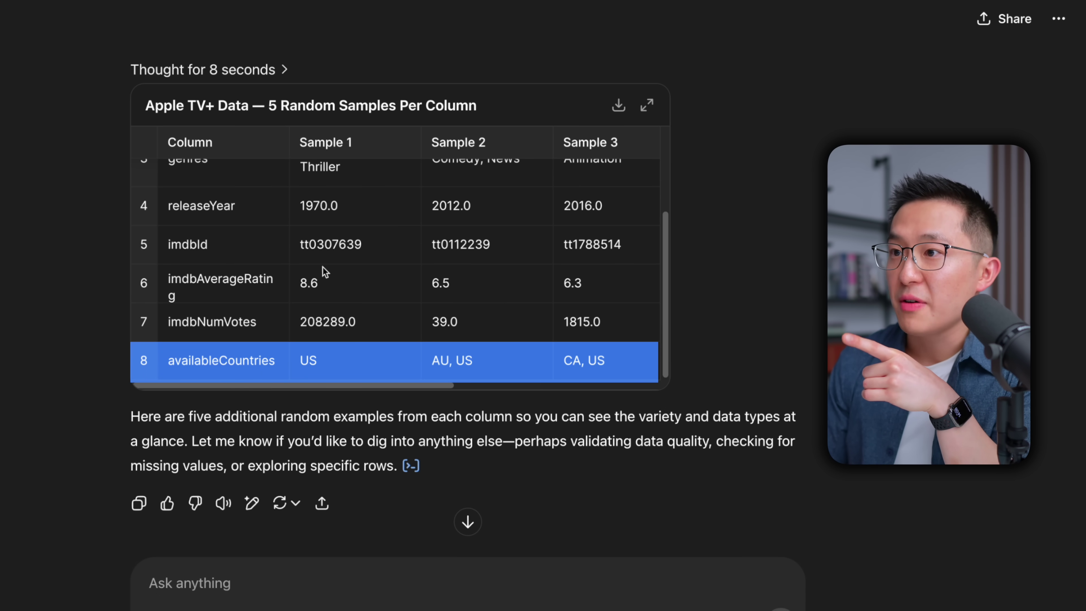
scroll(461, 363, "right", 5)
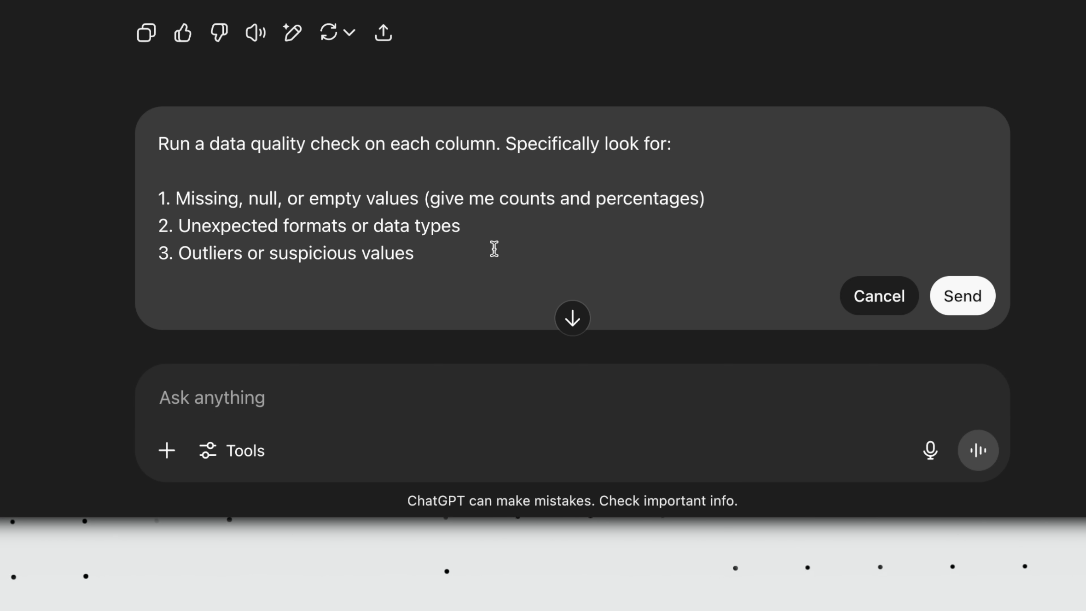
- Send the data quality check and review the Missing Values and Format Issues tables
left_click(962, 297)
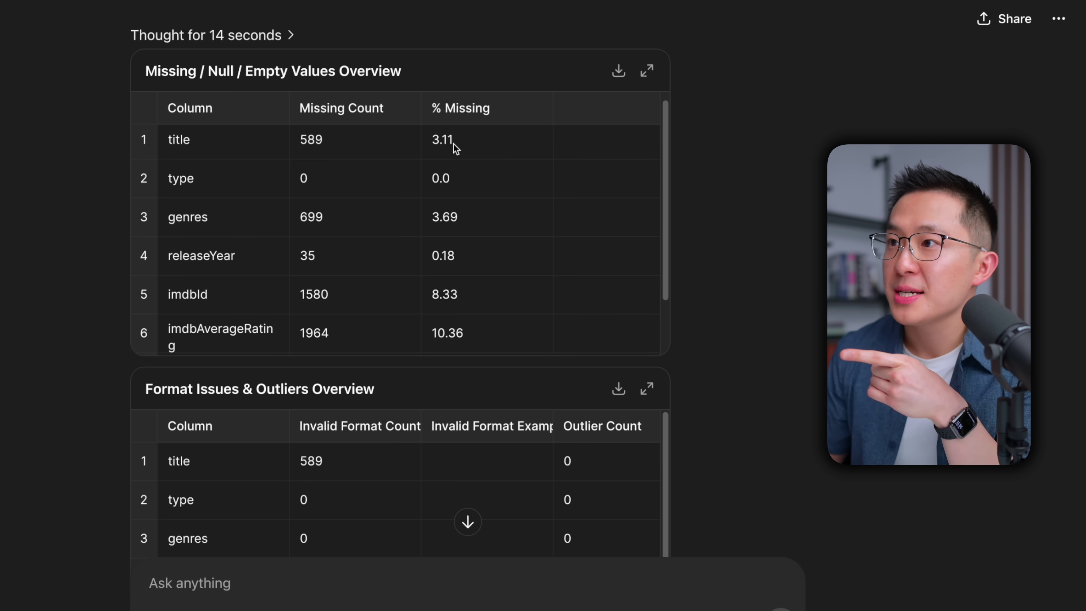
scroll(455, 148, "down", 2)
scroll(362, 242, "down", 1)
scroll(518, 272, "down", 1)
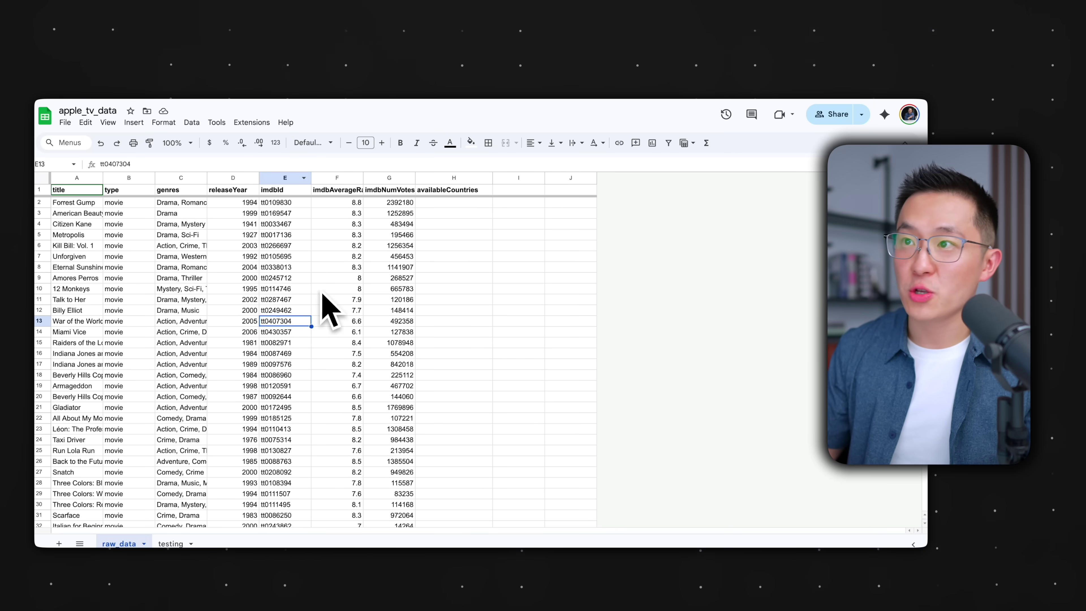
- Filter the whole raw_data table and sort its rows by availableCountries, A to Z
left_click(344, 278)
key("super+a")
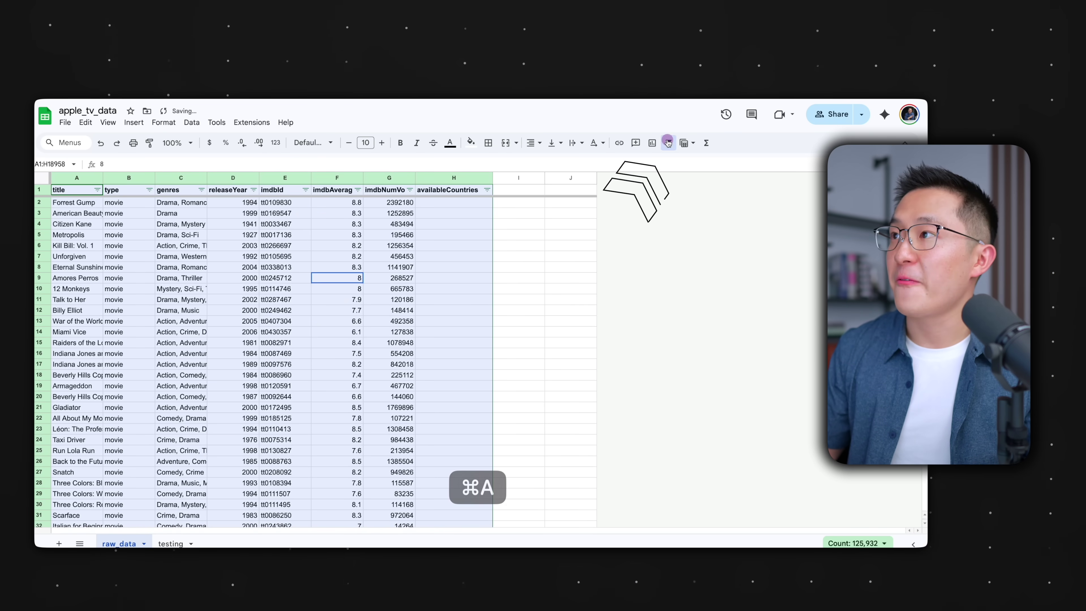
left_click(667, 142)
left_click(487, 190)
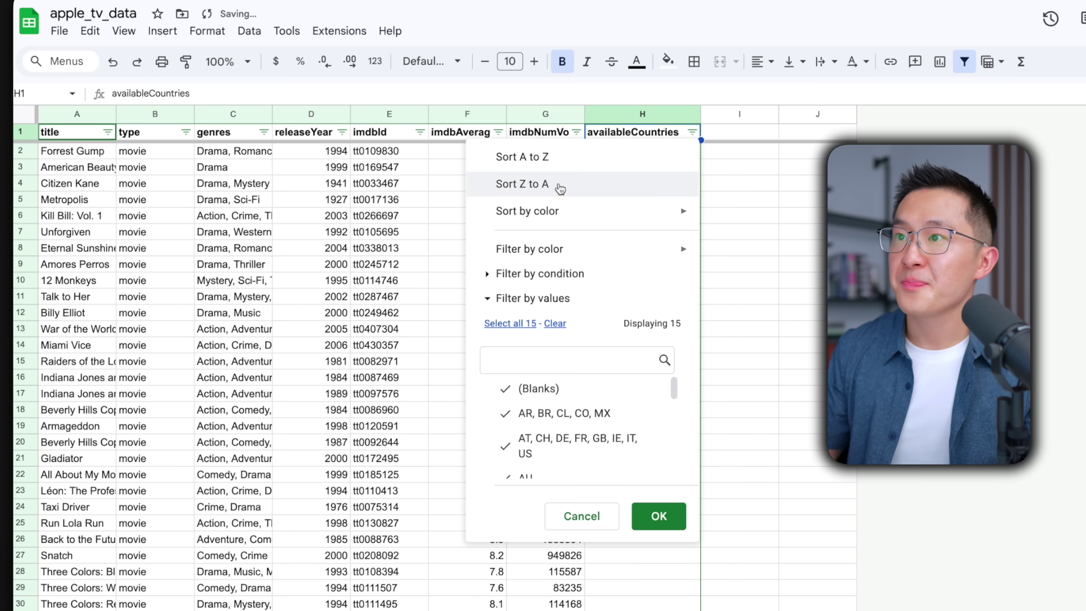
left_click(562, 158)
scroll(672, 317, "down", 10)
scroll(672, 318, "up", 3)
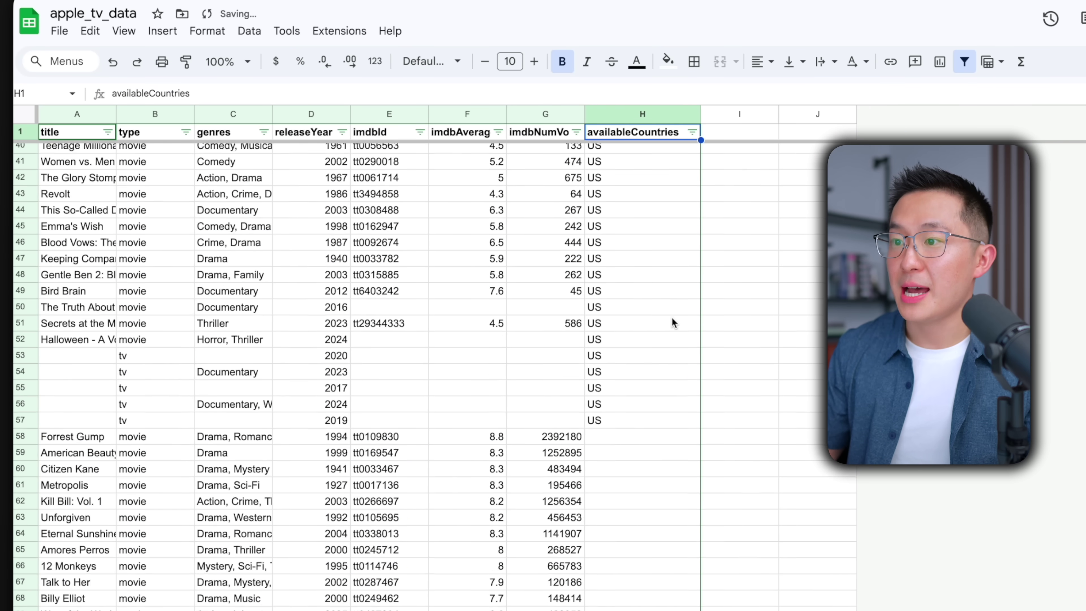
scroll(672, 317, "down", 15)
scroll(673, 320, "down", 20)
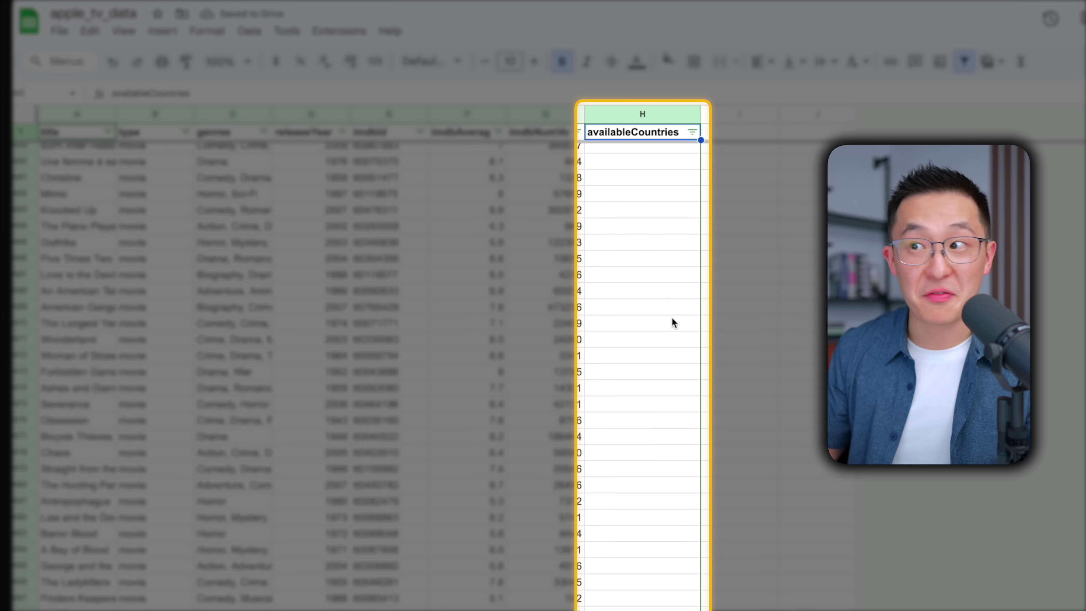
scroll(673, 317, "up", 20)
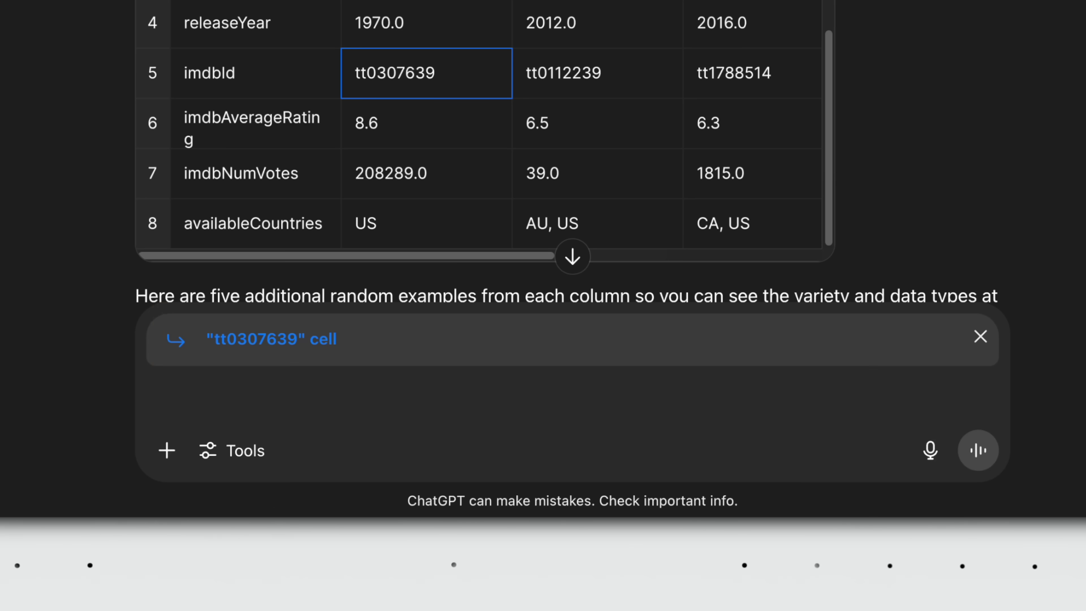
- Ask 'What is this value? What does it mean?' about the referenced tt0307639 cell
type("What is this value?")
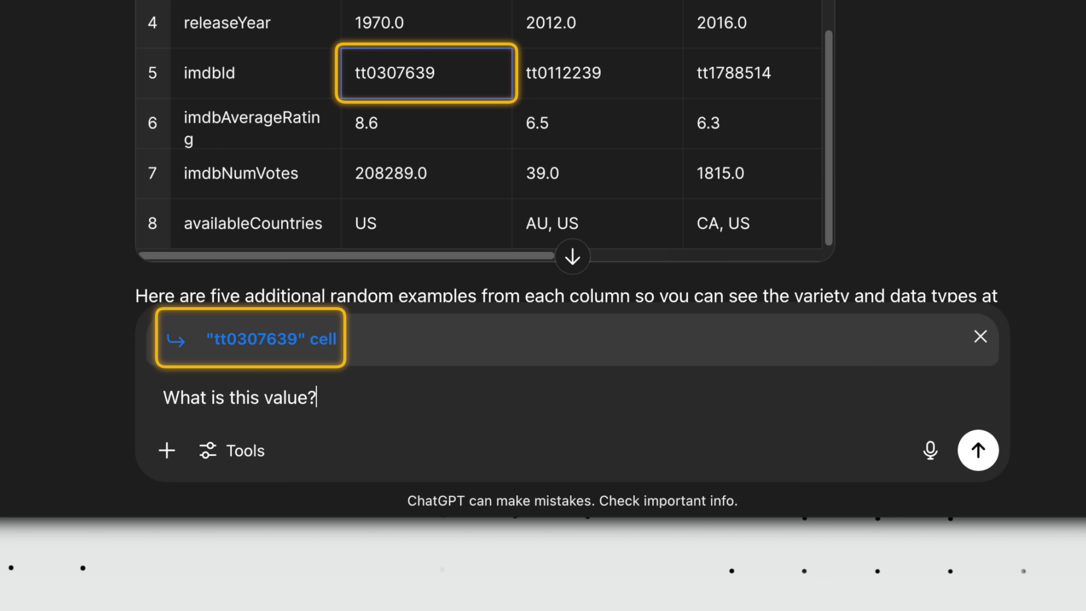
type(" What does it mean?")
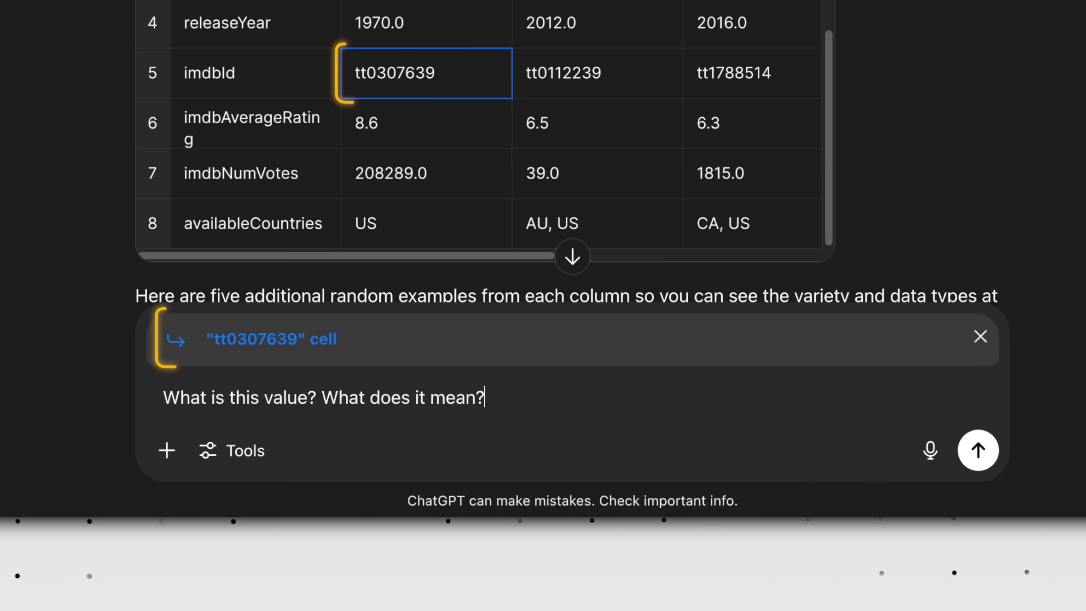
key("Return")
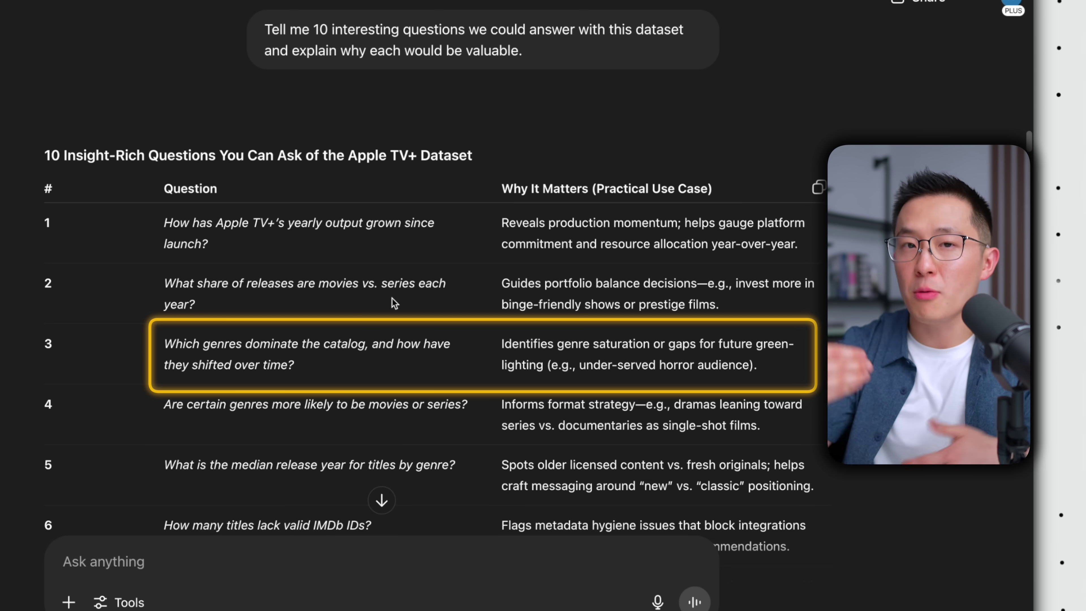
- Ask which columns questions 1, 2 and 3 need and whether the data is sufficient
type("For questios")
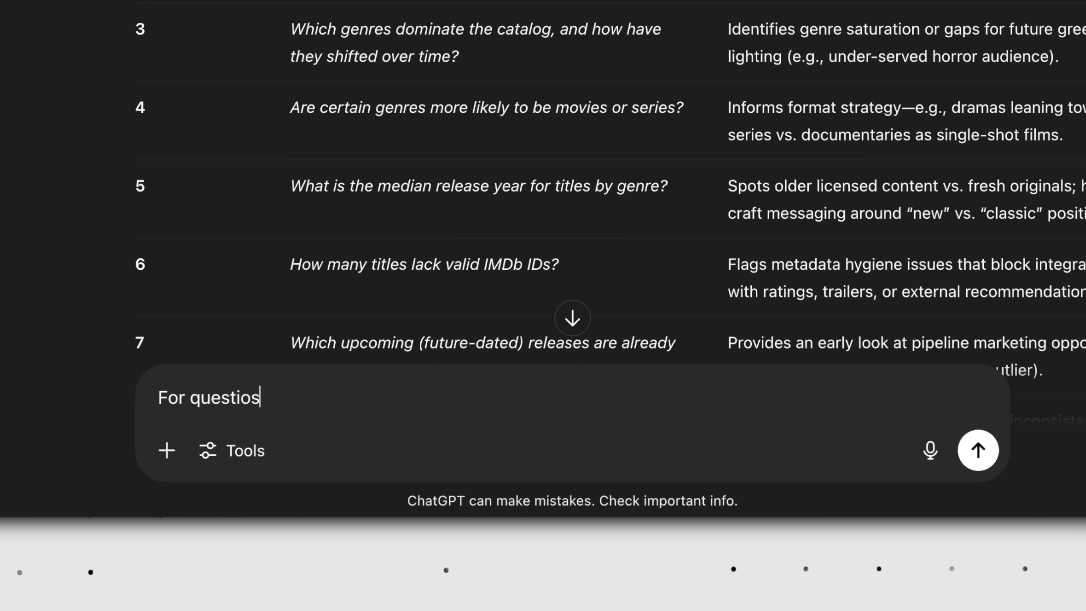
key("BackSpace")
type("ns 1, 2, 3")
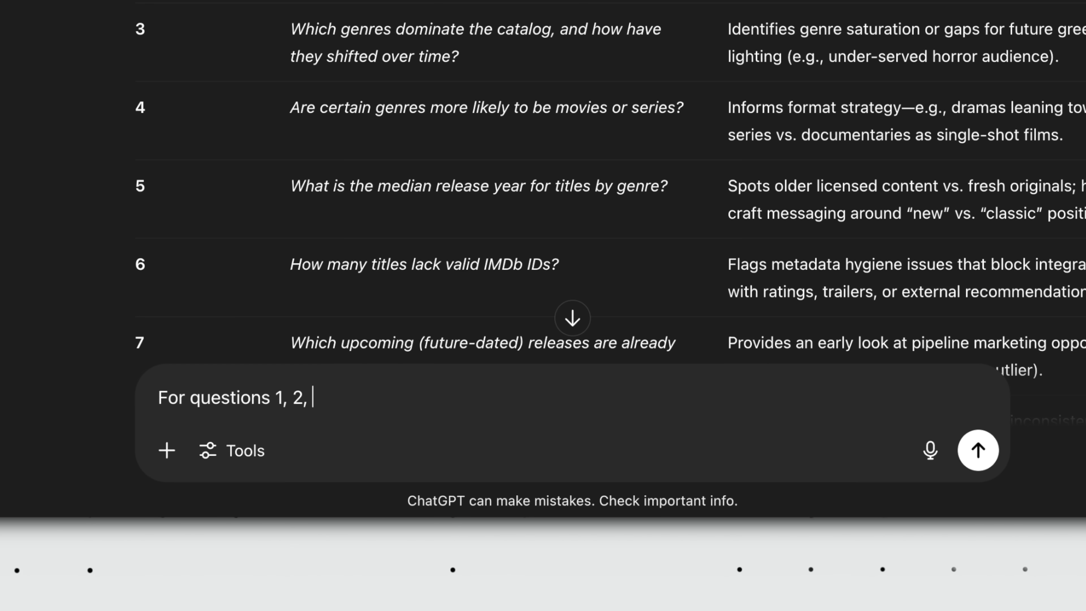
type(",")
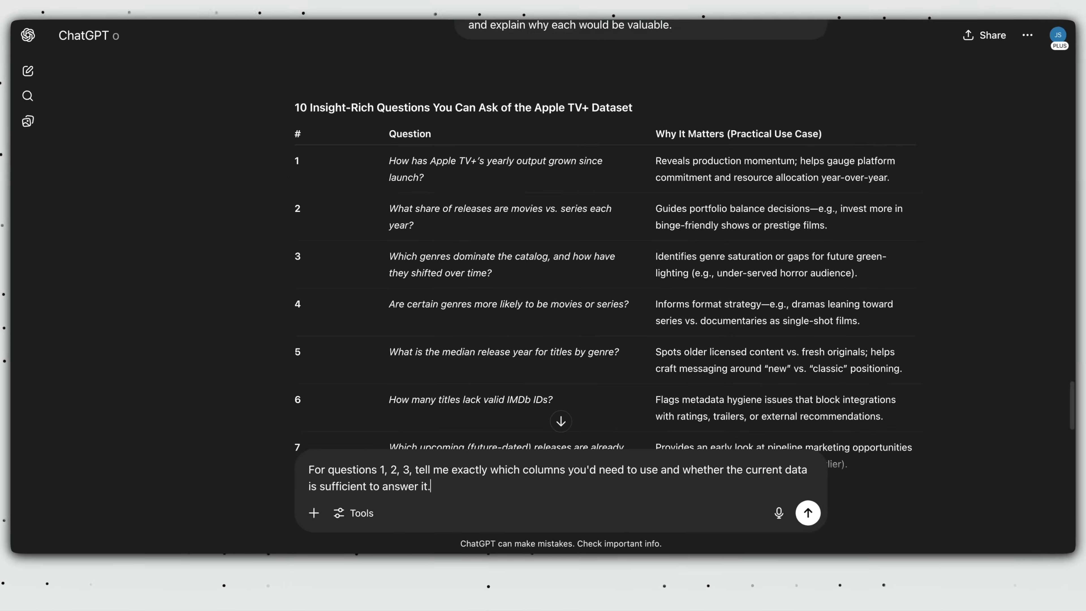
key("Return")
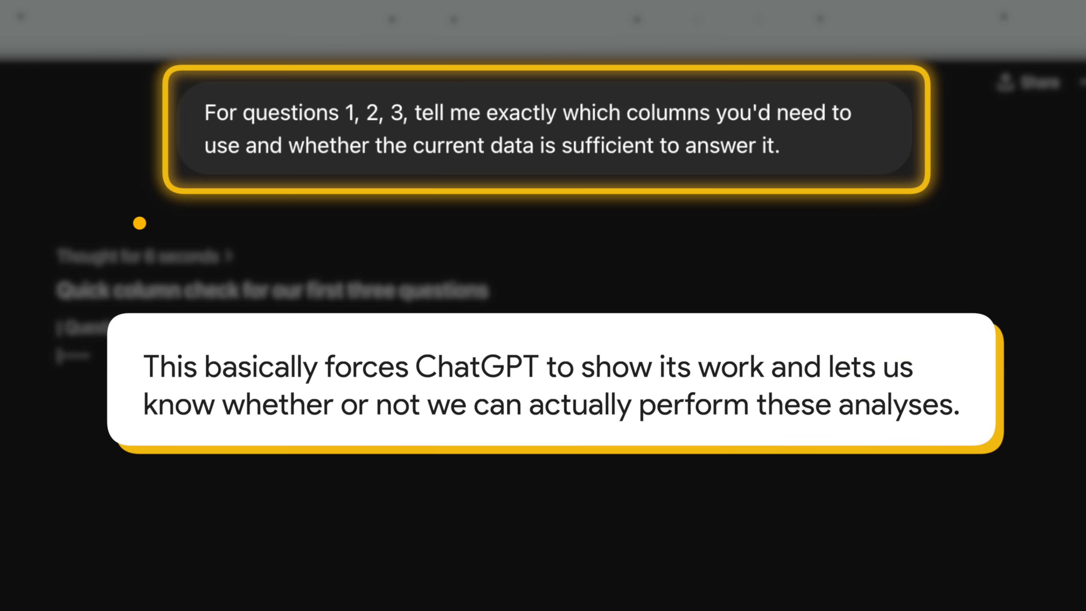
left_click(139, 223)
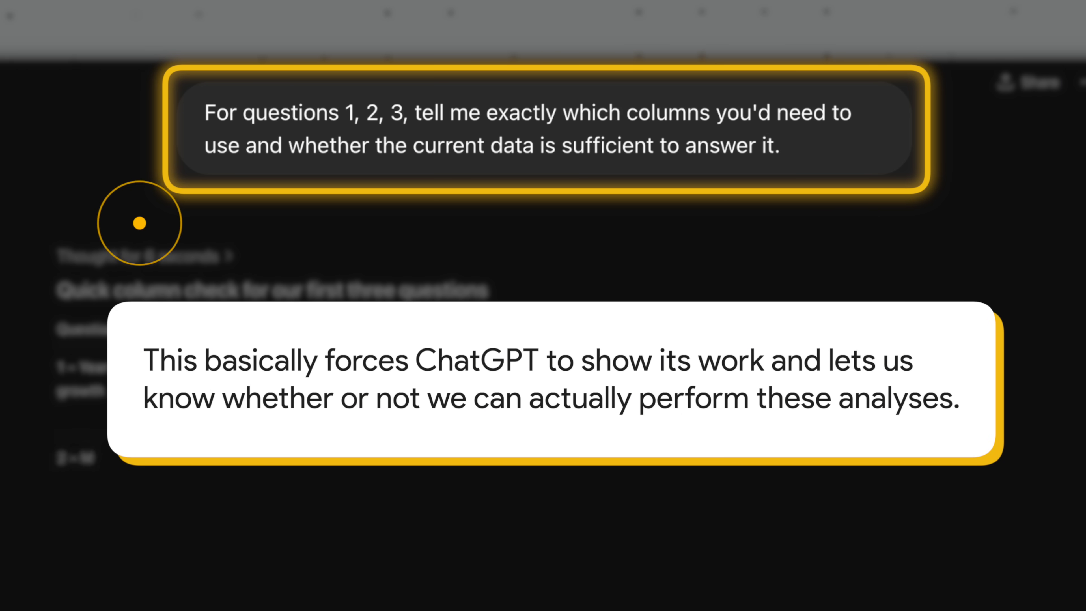
left_click(140, 222)
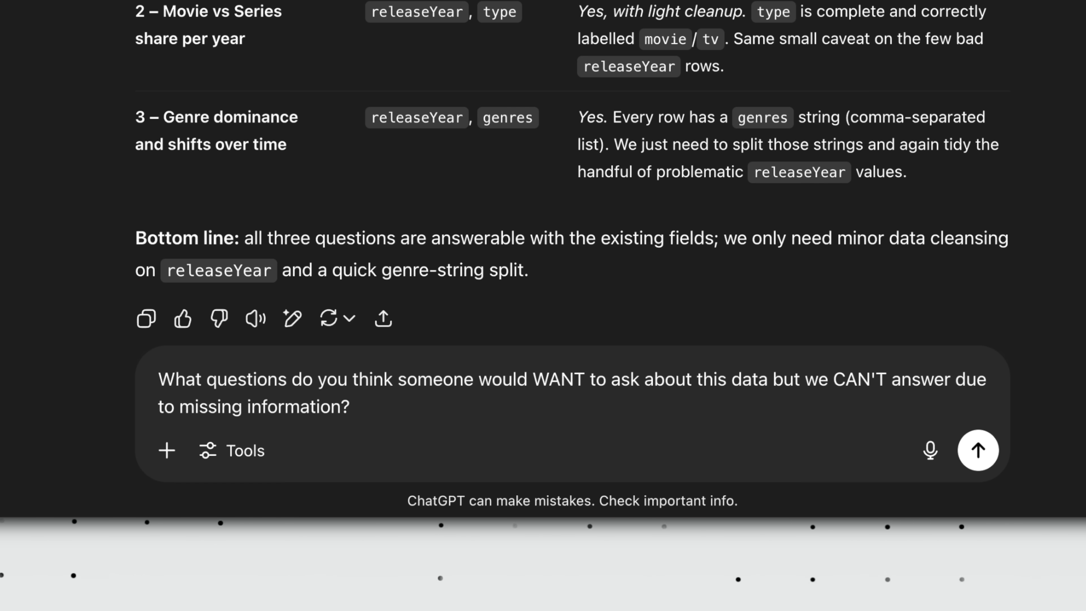
- Send the unanswerable-questions prompt and review the table of missing data blocking each question
key("Return")
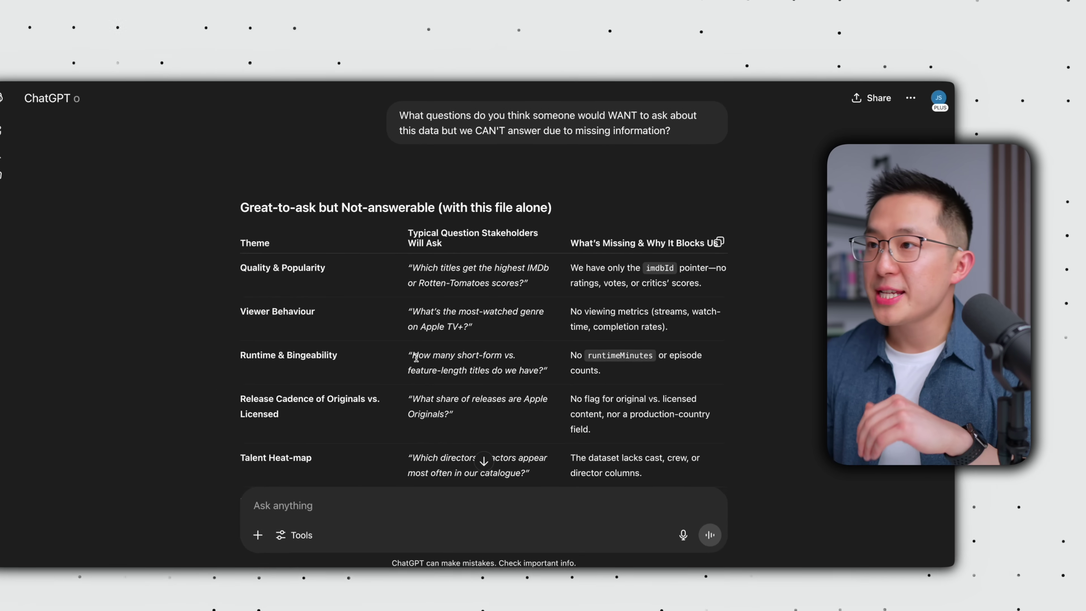
scroll(416, 358, "down", 1)
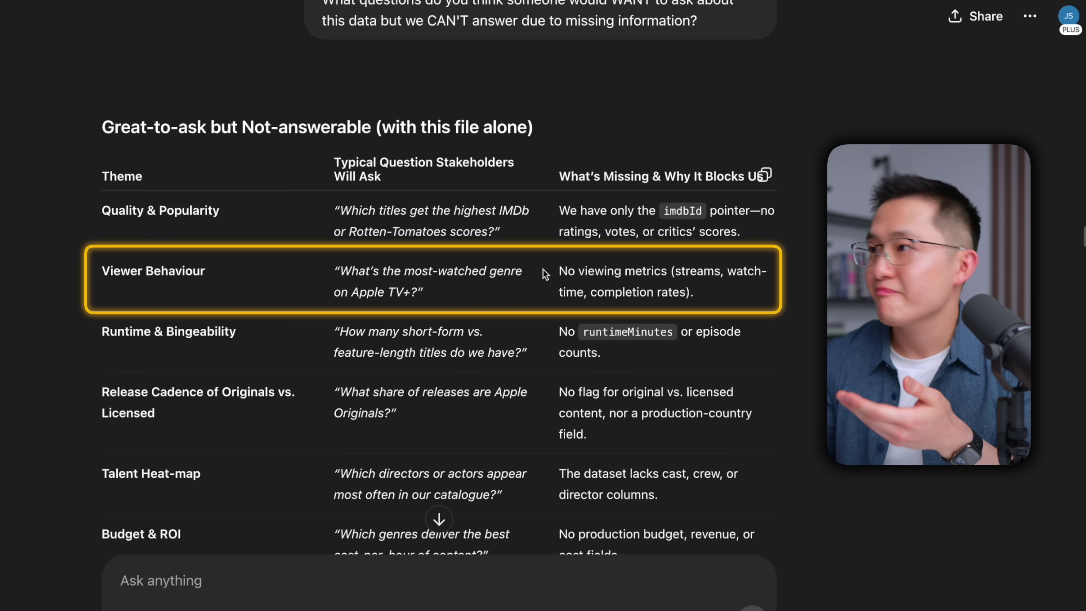
scroll(542, 269, "down", 1)
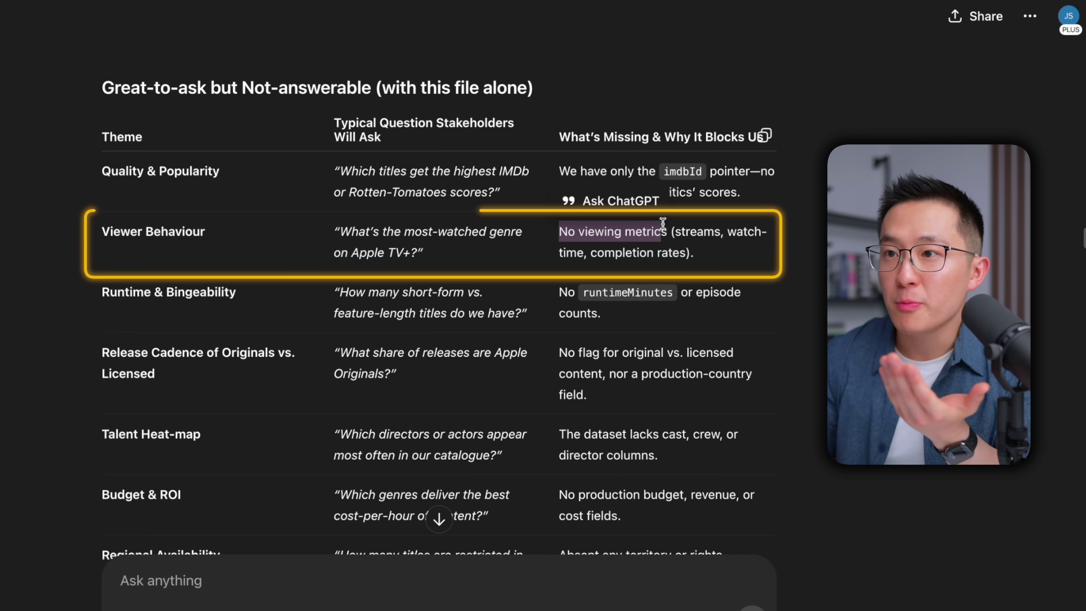
scroll(661, 233, "down", 2)
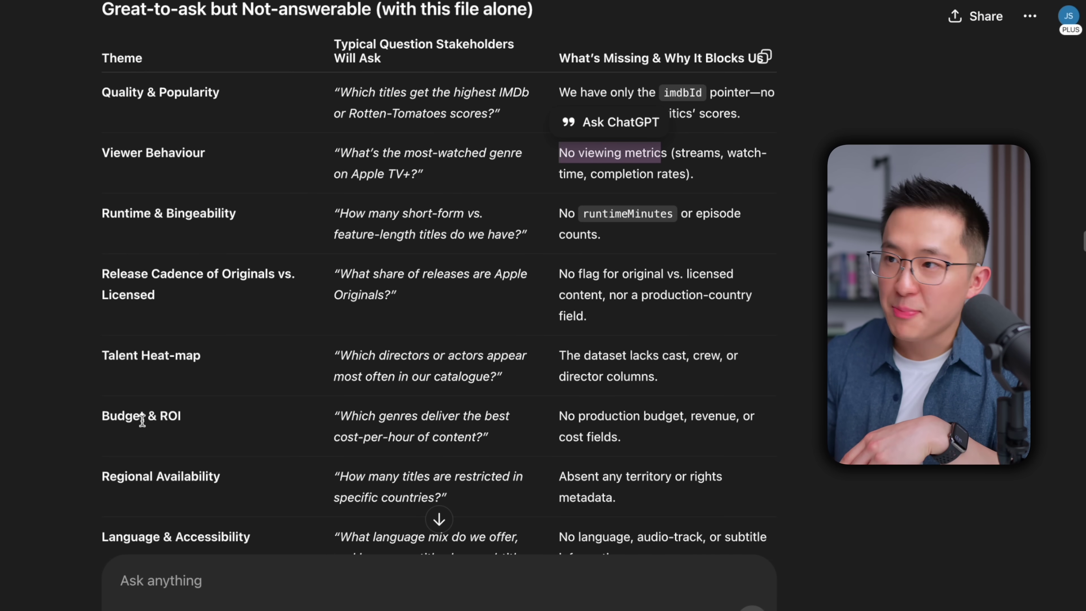
scroll(310, 416, "down", 1)
left_click(428, 376)
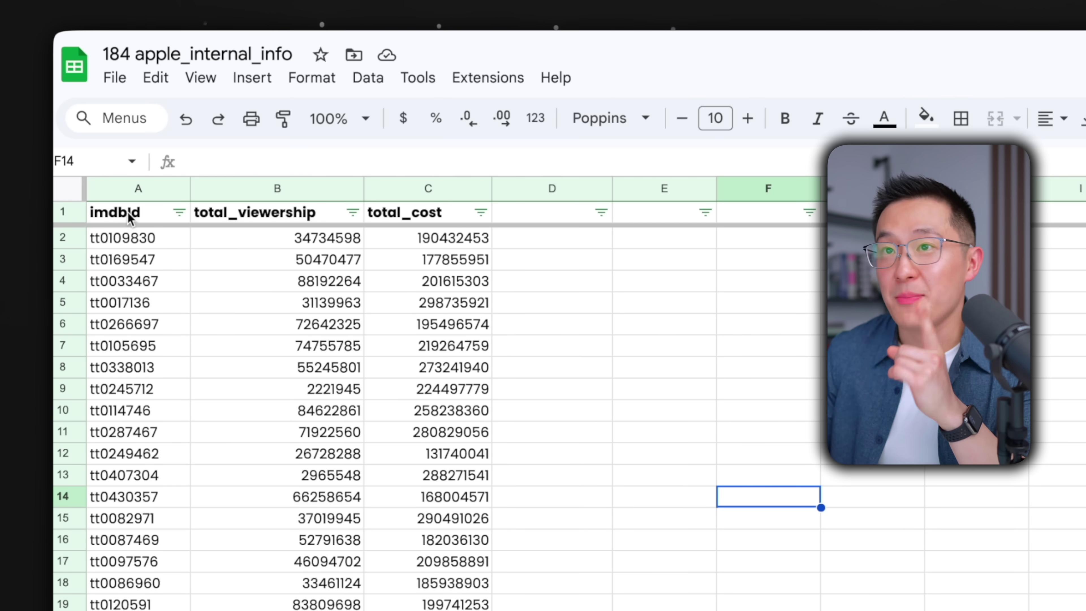
left_click(330, 221)
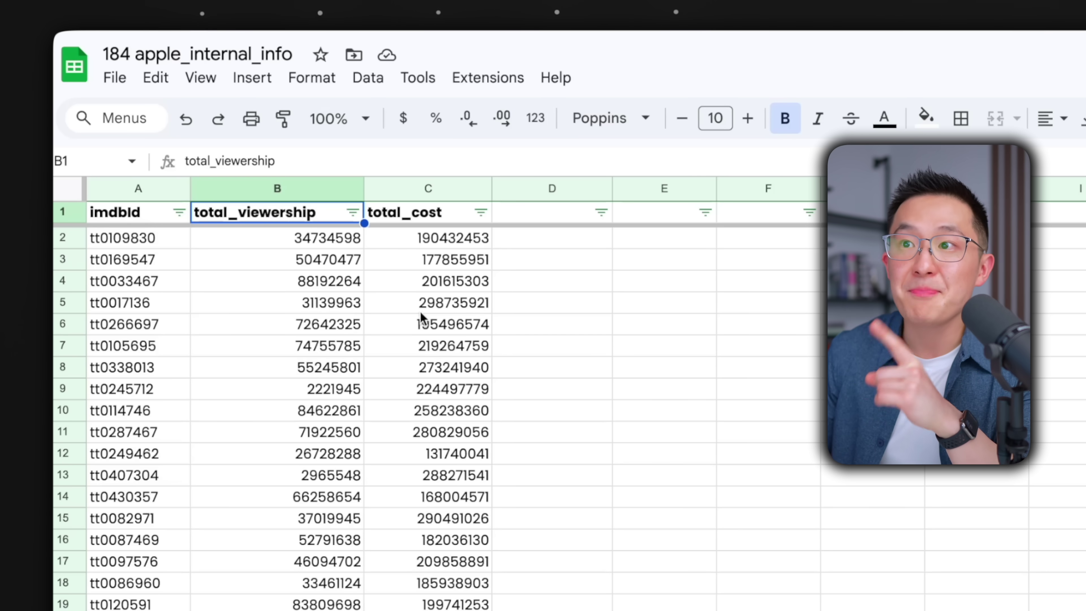
left_click(479, 302)
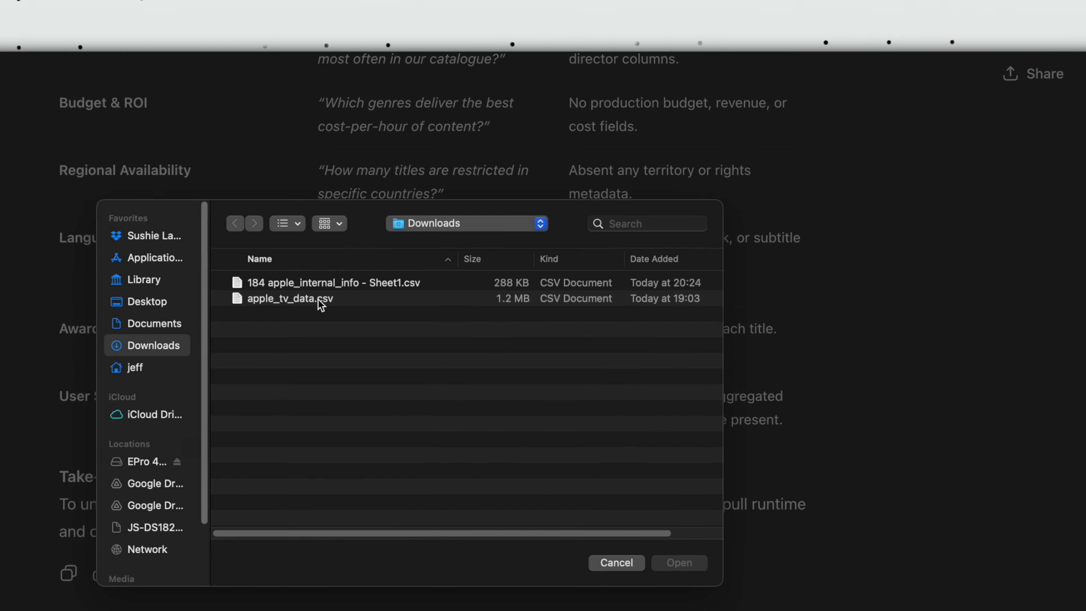
- Attach '184 apple_internal_info - Sheet1.csv' and send the prompt to merge both datasets on imdbId
double_click(315, 282)
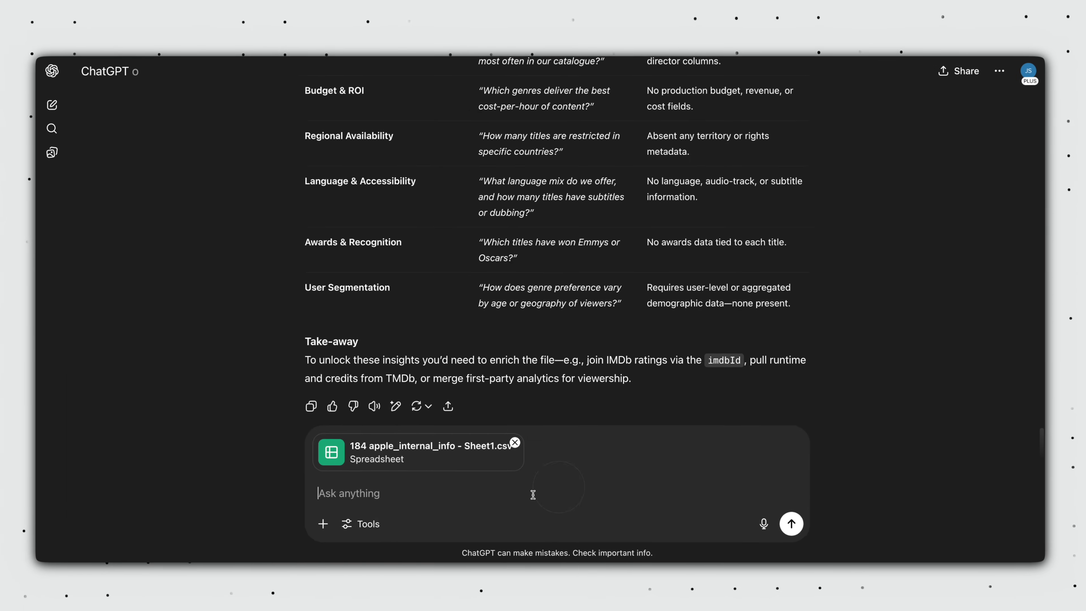
type("I just received this dataset from a colleague. Your task is to explore and explain the relationships between this new dataset with the original one and how they might be used to join data together.")
key("Return")
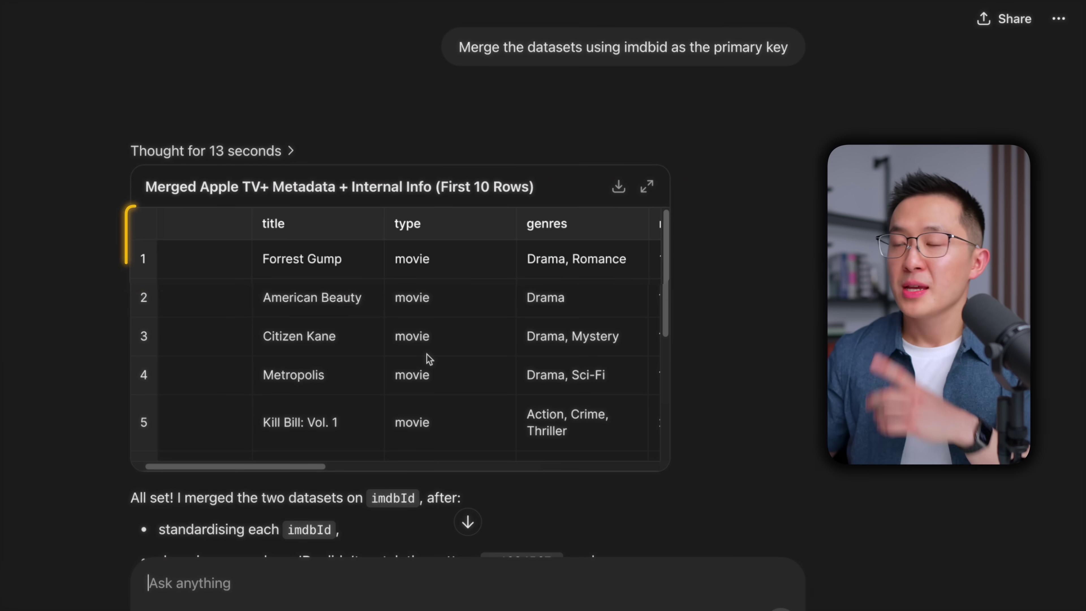
- Scroll across the merged table to inspect the total_viewership and total_cost columns
scroll(310, 270, "right", 5)
scroll(279, 280, "right", 10)
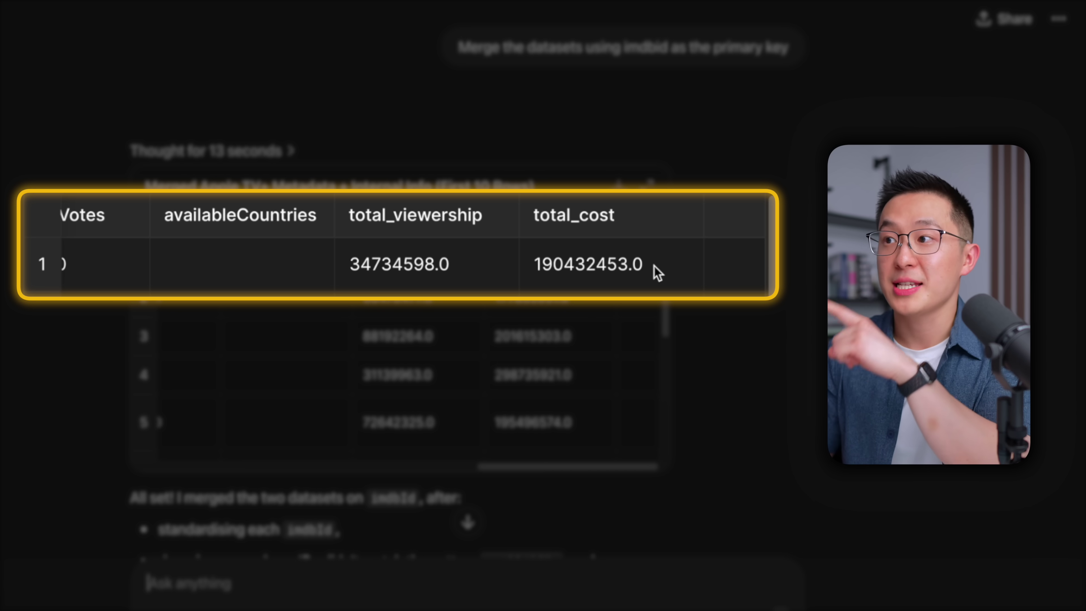
scroll(635, 296, "left", 15)
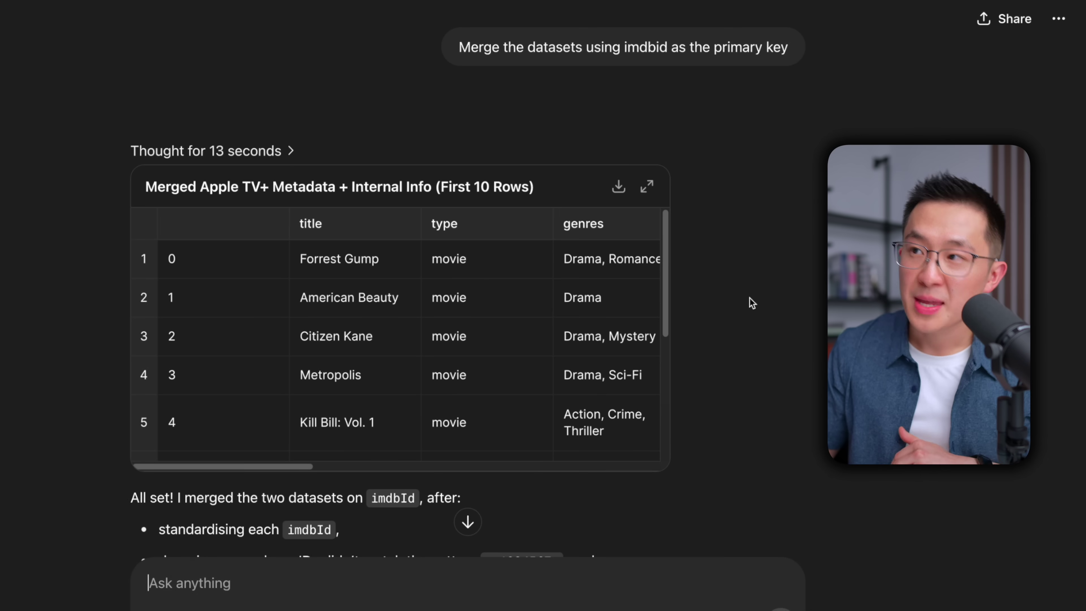
scroll(750, 304, "down", 3)
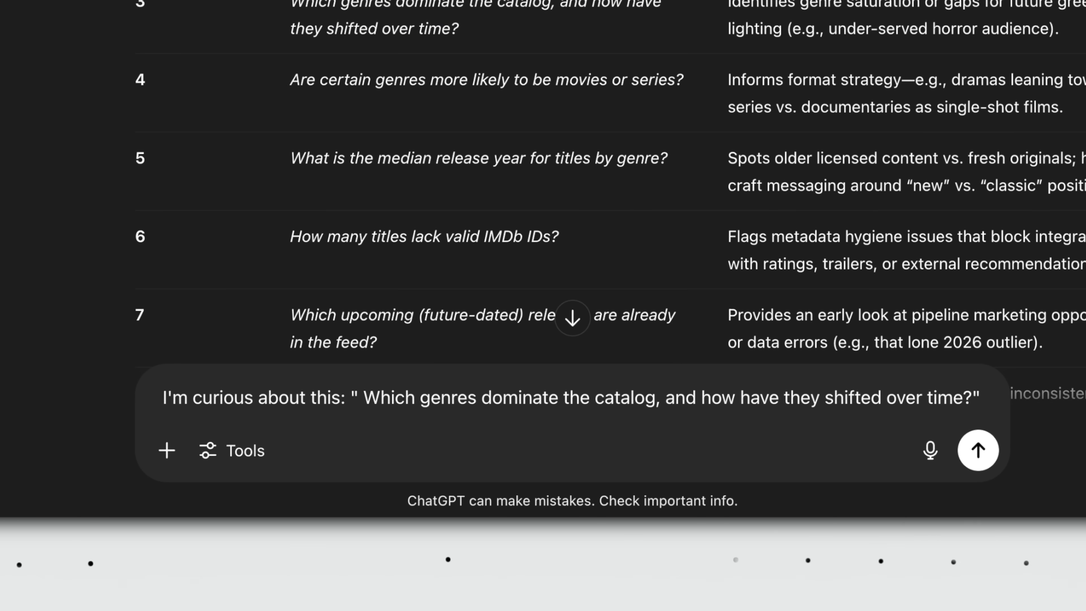
- Send the question 'Which genres dominate the catalog, and how have they shifted over time?'
key("Return")
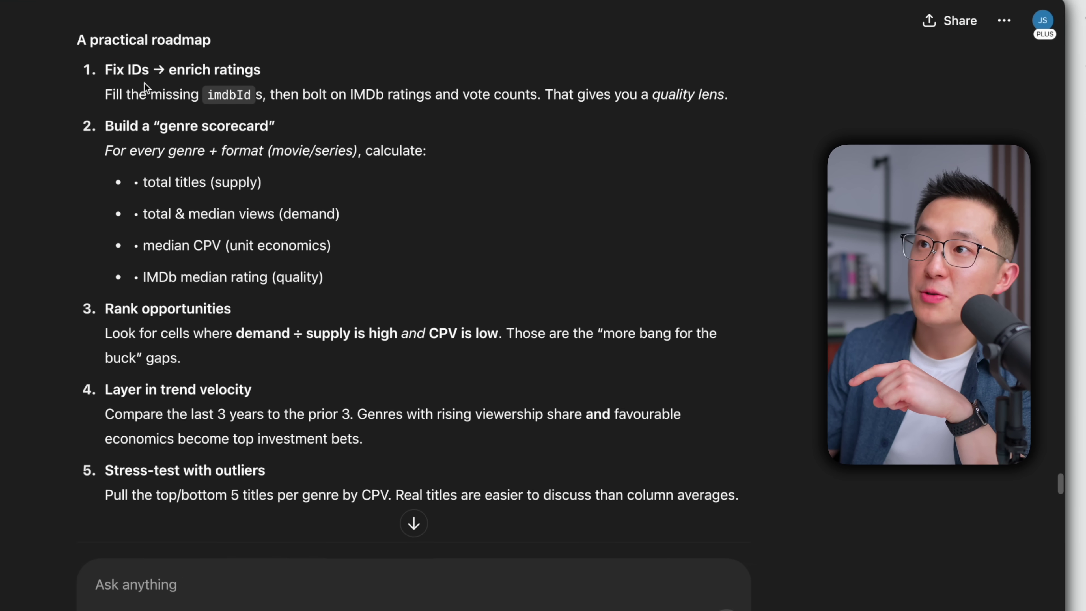
- Highlight the first step heading of ChatGPT's practical roadmap
left_click_drag(270, 147, 372, 144)
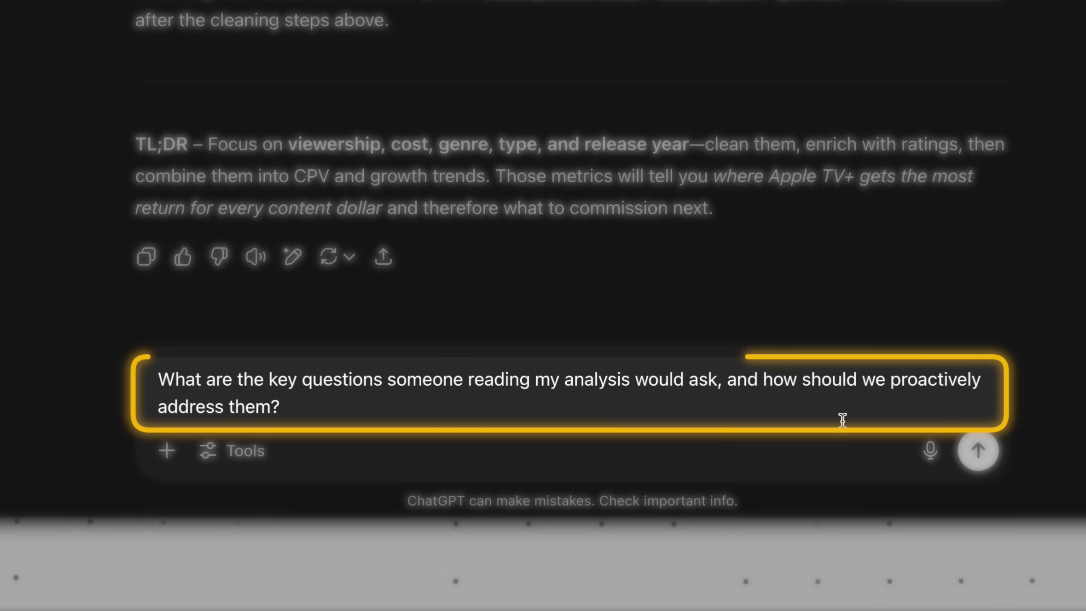
- Send the follow-up asking which questions readers would raise and how to address them proactively
key("Return")
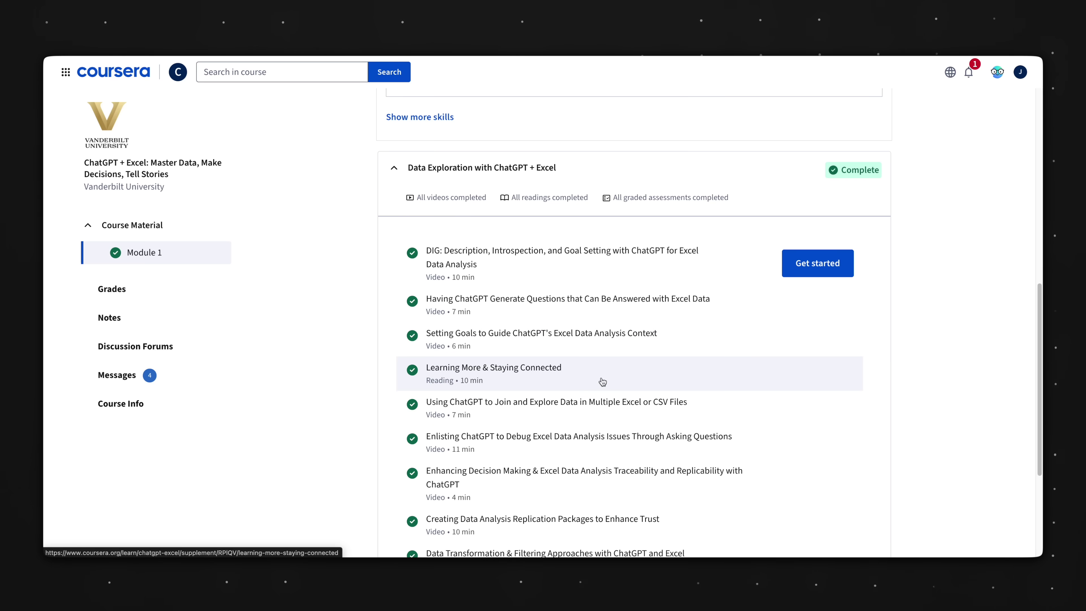
- Scroll the Module 1 item list down to the graded 'Explore the Apple TV+ Dataset' assignment
scroll(603, 383, "down", 2)
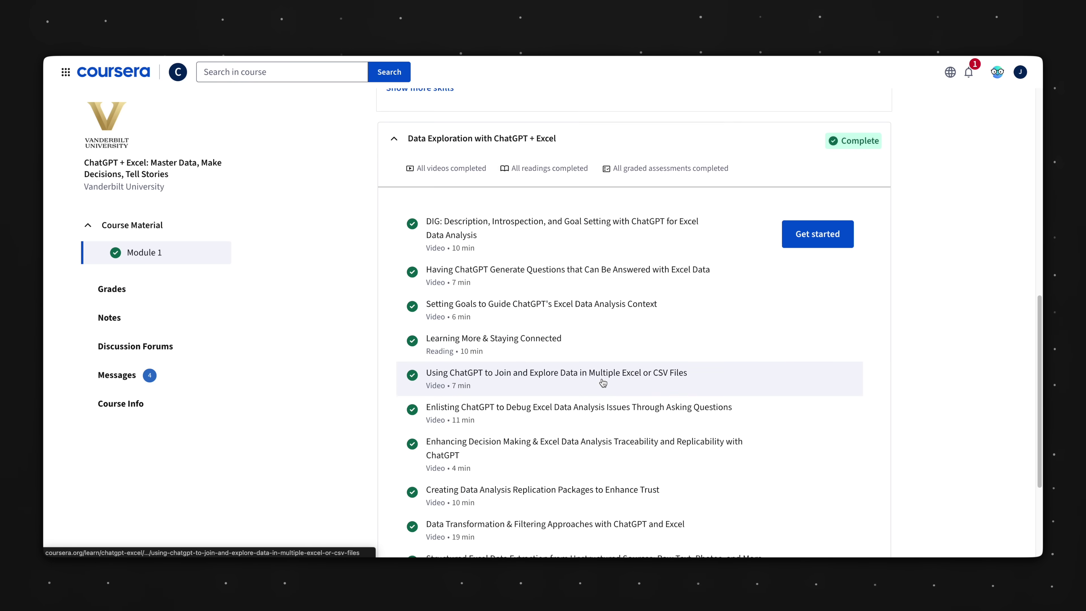
scroll(603, 382, "down", 3)
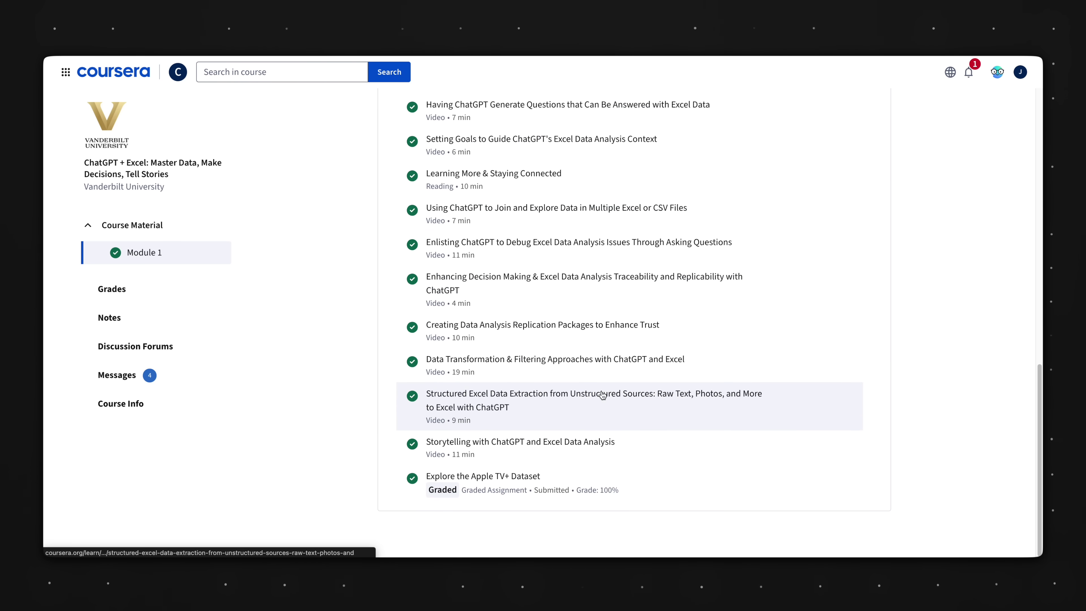